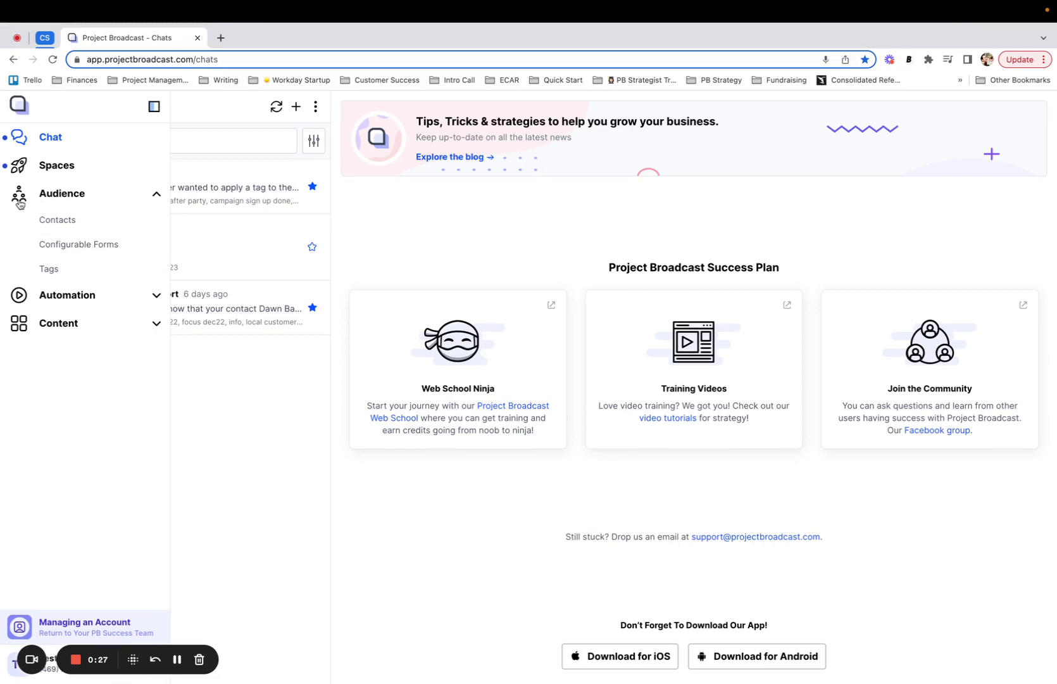
Run an Advanced Search on Contacts with Birthday Month set to August, returning two contacts.
{"action": "left_click", "coordinate": [59, 220]}
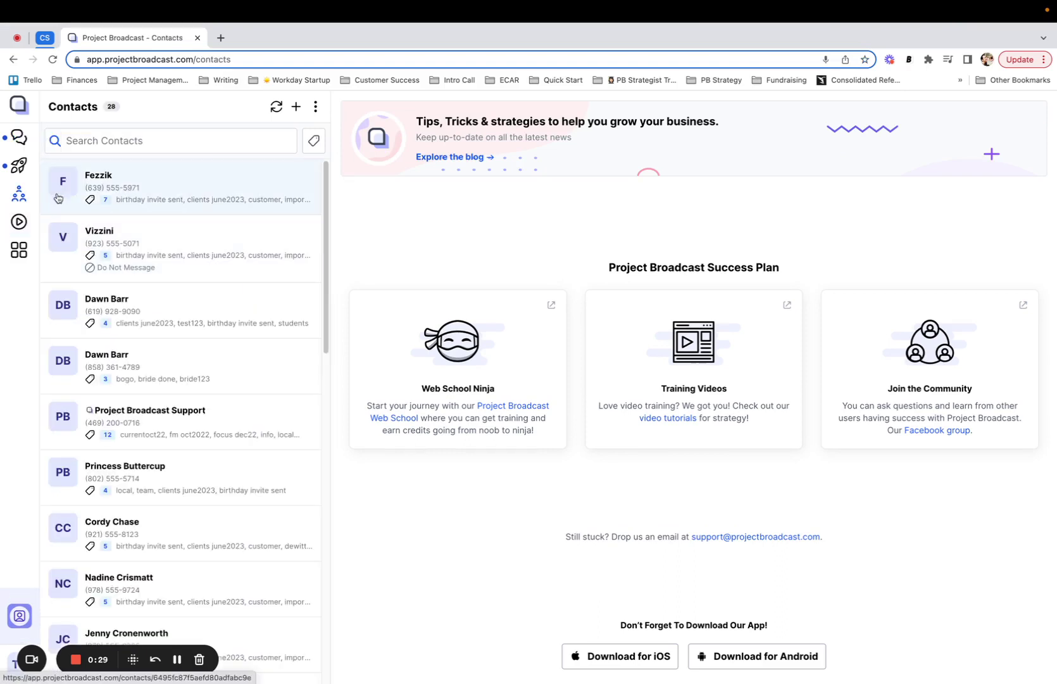
{"action": "left_click", "coordinate": [54, 142]}
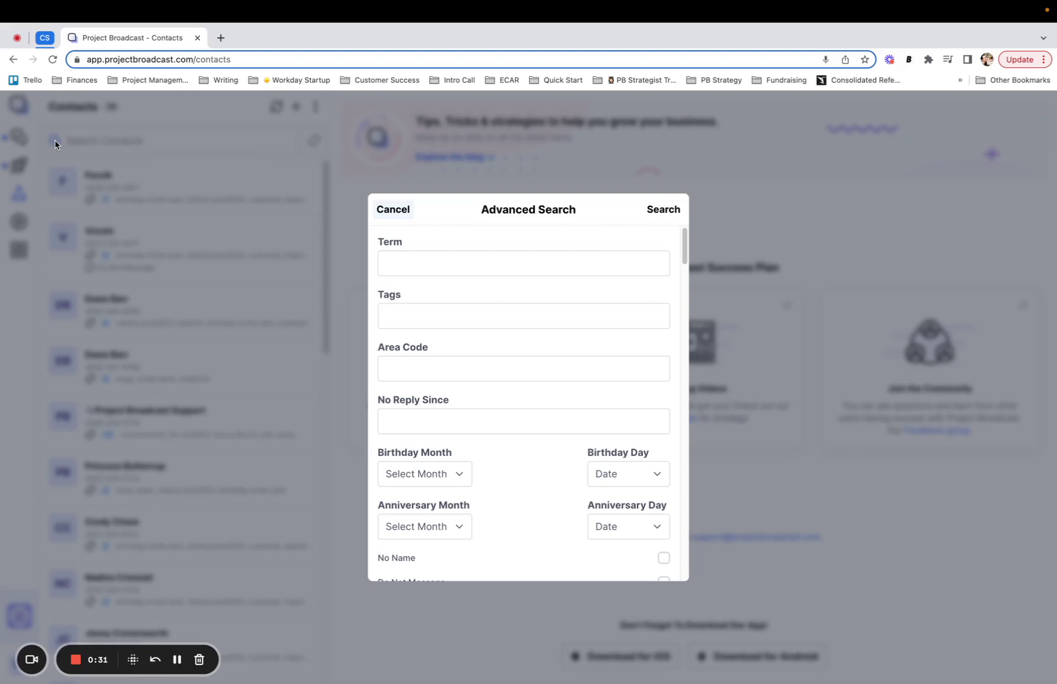
{"action": "scroll", "coordinate": [543, 462], "scroll_direction": "down", "scroll_amount": 1}
{"action": "scroll", "coordinate": [463, 430], "scroll_direction": "down", "scroll_amount": 3}
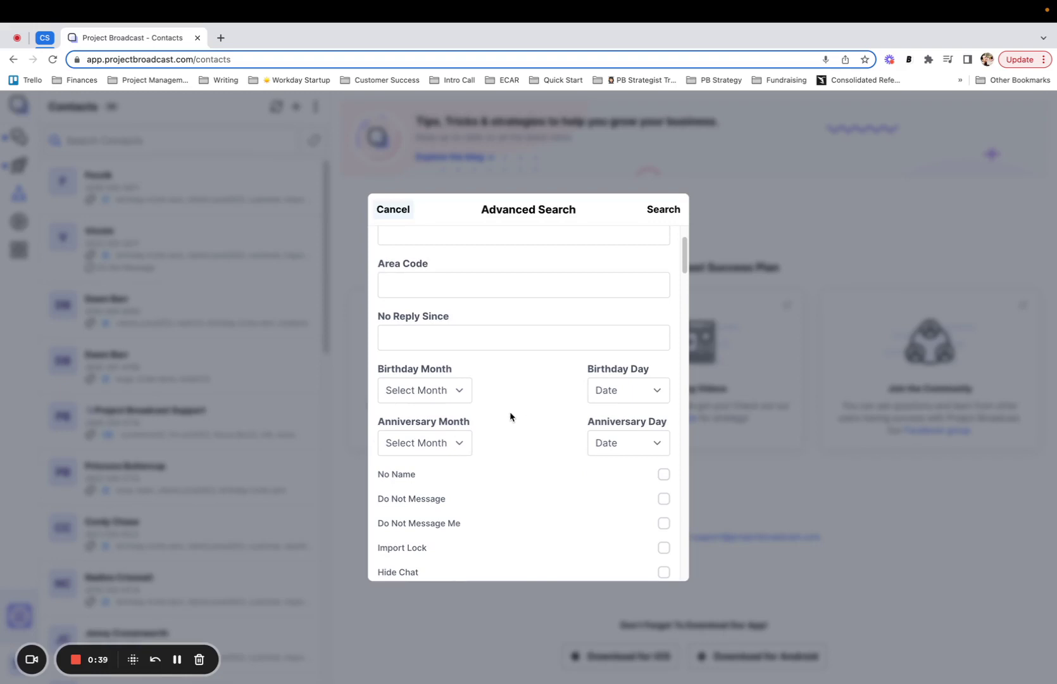
{"action": "left_click", "coordinate": [424, 393]}
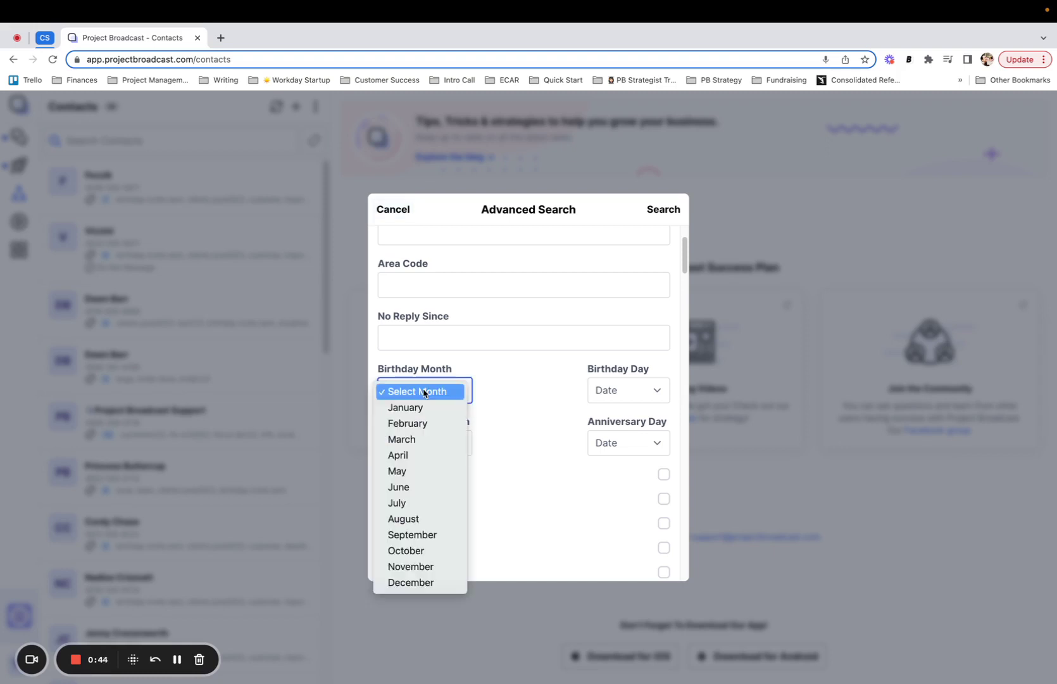
{"action": "left_click", "coordinate": [426, 519]}
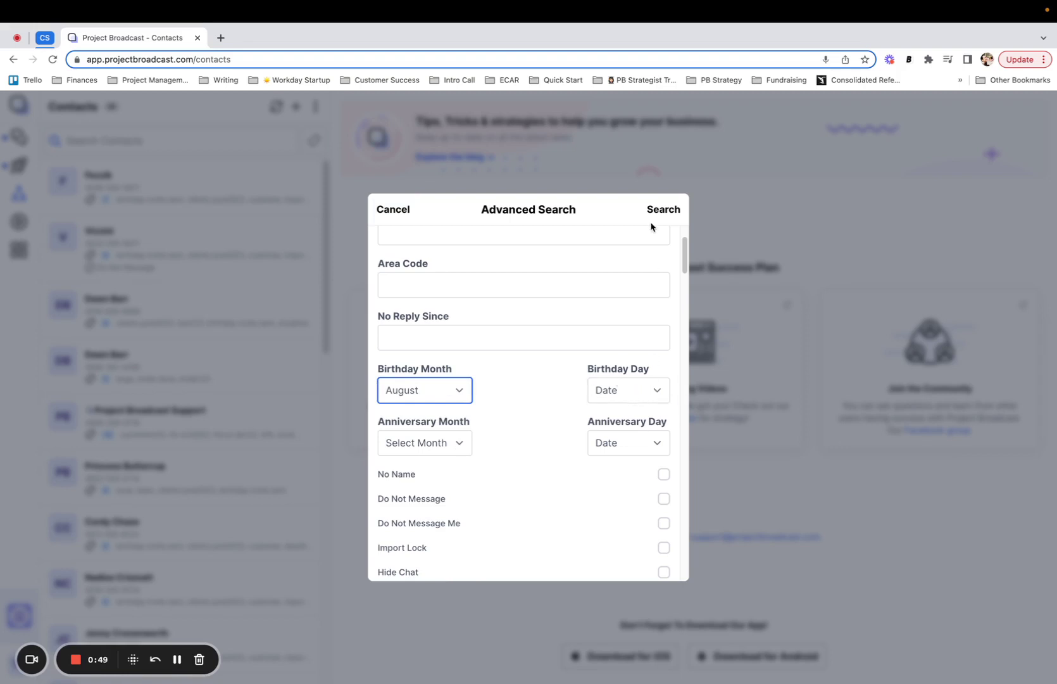
{"action": "left_click", "coordinate": [662, 210]}
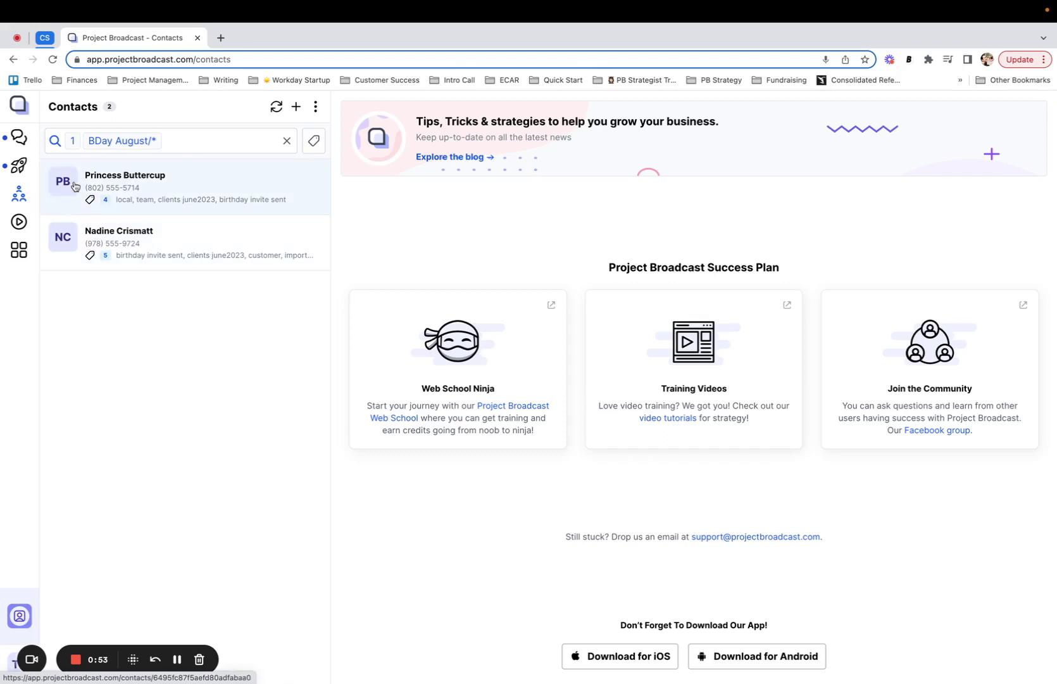
Add Anniversary Month August to the search alongside the birthday filter, returning no contacts.
{"action": "left_click", "coordinate": [51, 145]}
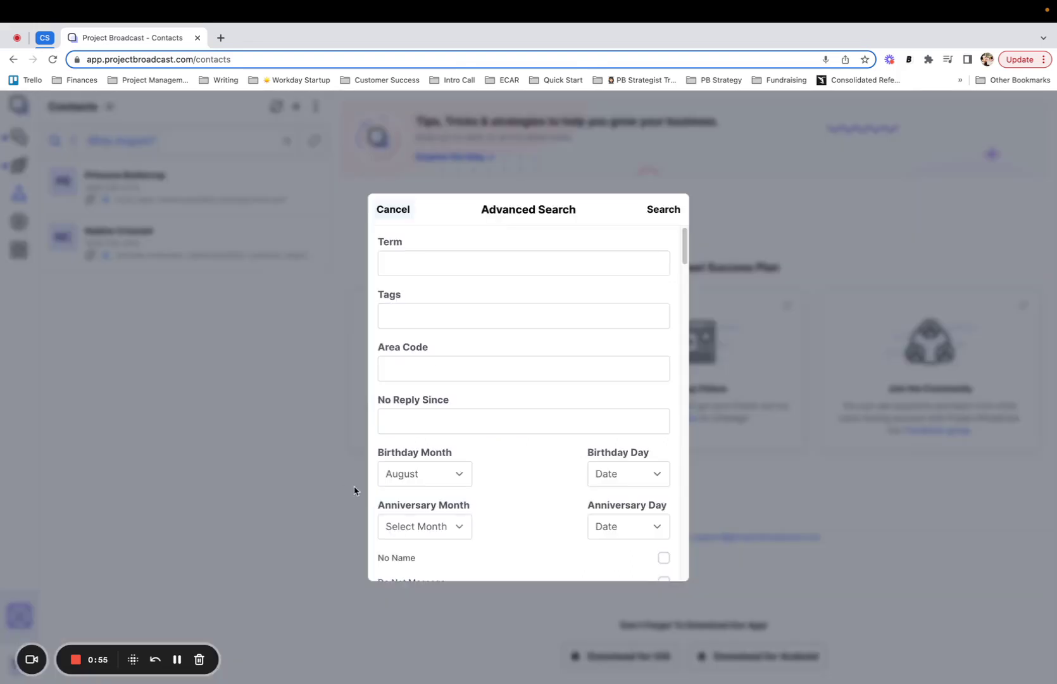
{"action": "left_click", "coordinate": [423, 526]}
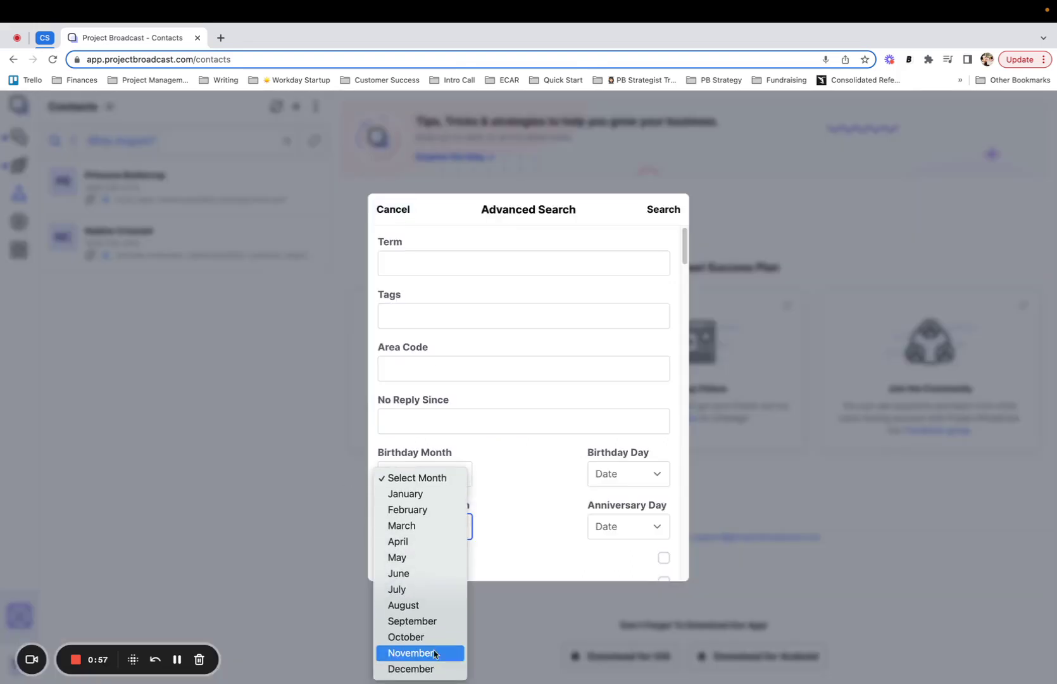
{"action": "left_click", "coordinate": [431, 609]}
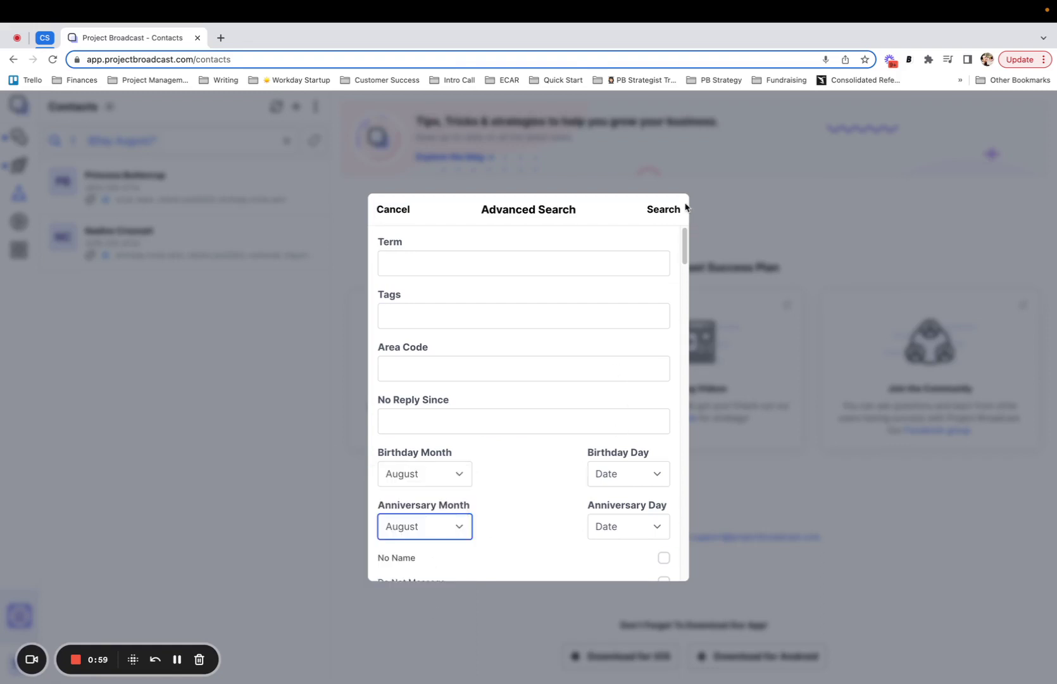
{"action": "left_click", "coordinate": [661, 211]}
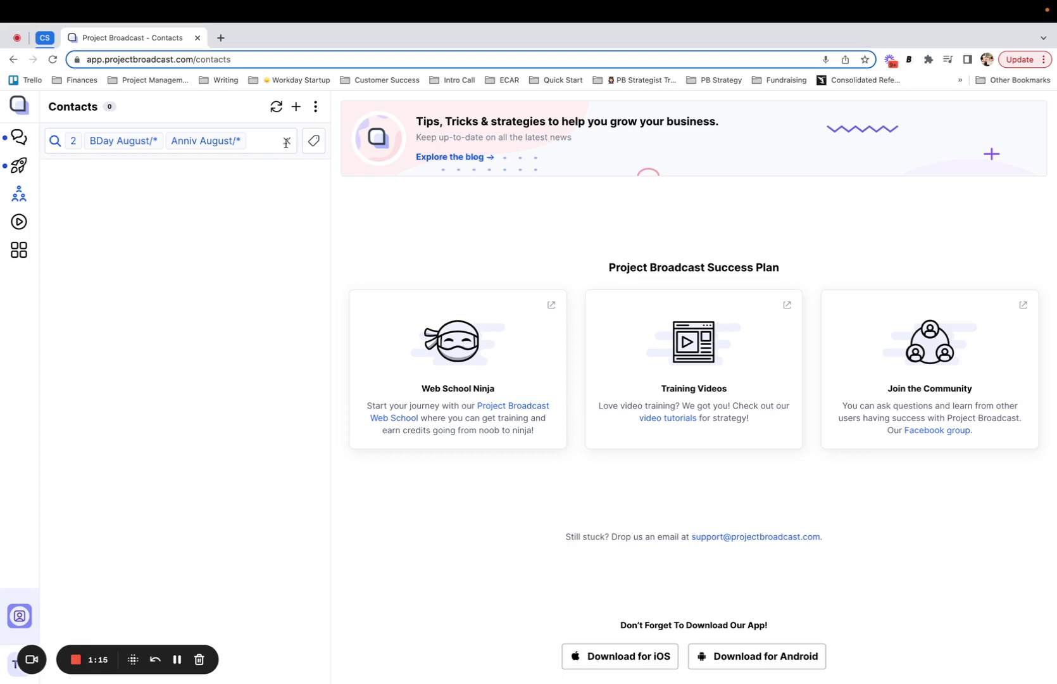
Clear the filters and search again for contacts with an August birthday month.
{"action": "left_click", "coordinate": [286, 144]}
{"action": "left_click", "coordinate": [58, 145]}
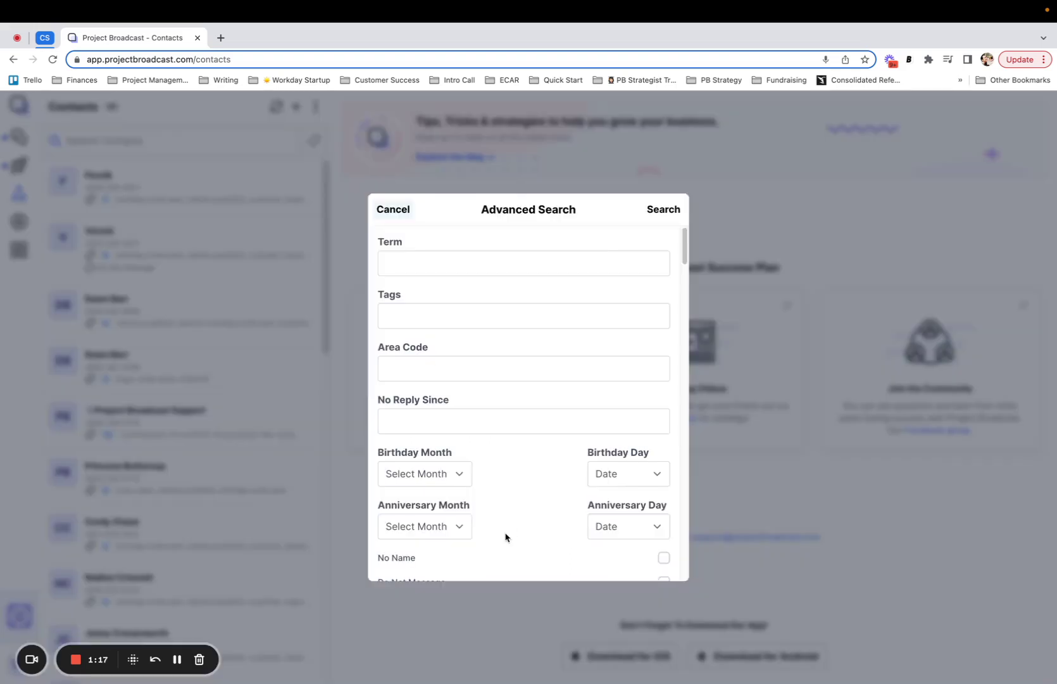
{"action": "left_click", "coordinate": [432, 474]}
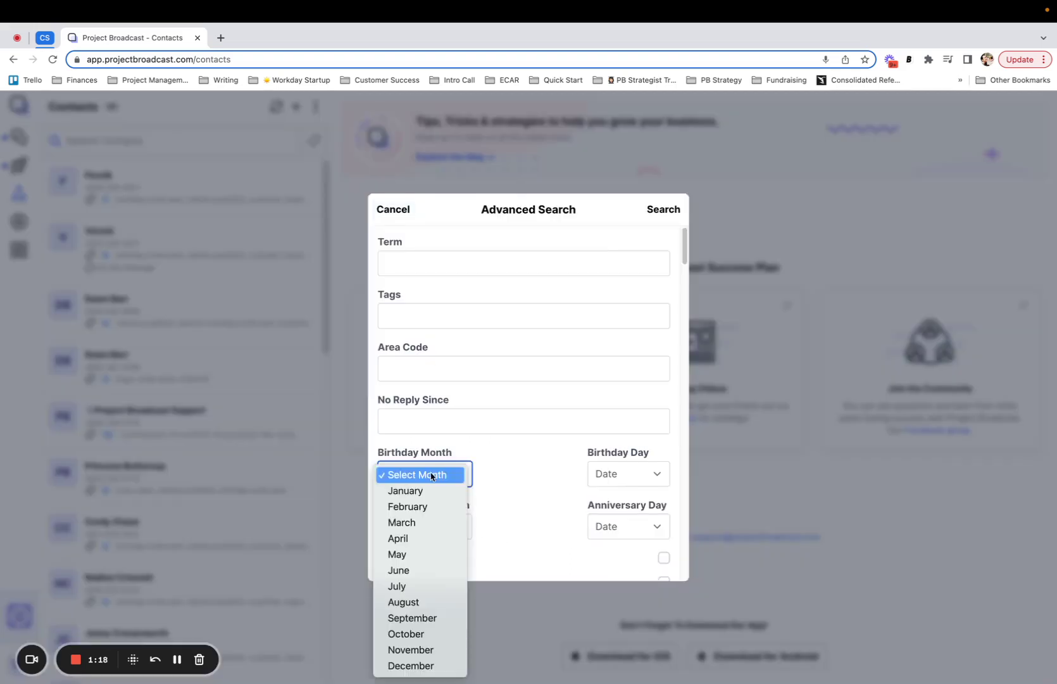
{"action": "left_click", "coordinate": [427, 602]}
{"action": "left_click", "coordinate": [663, 211]}
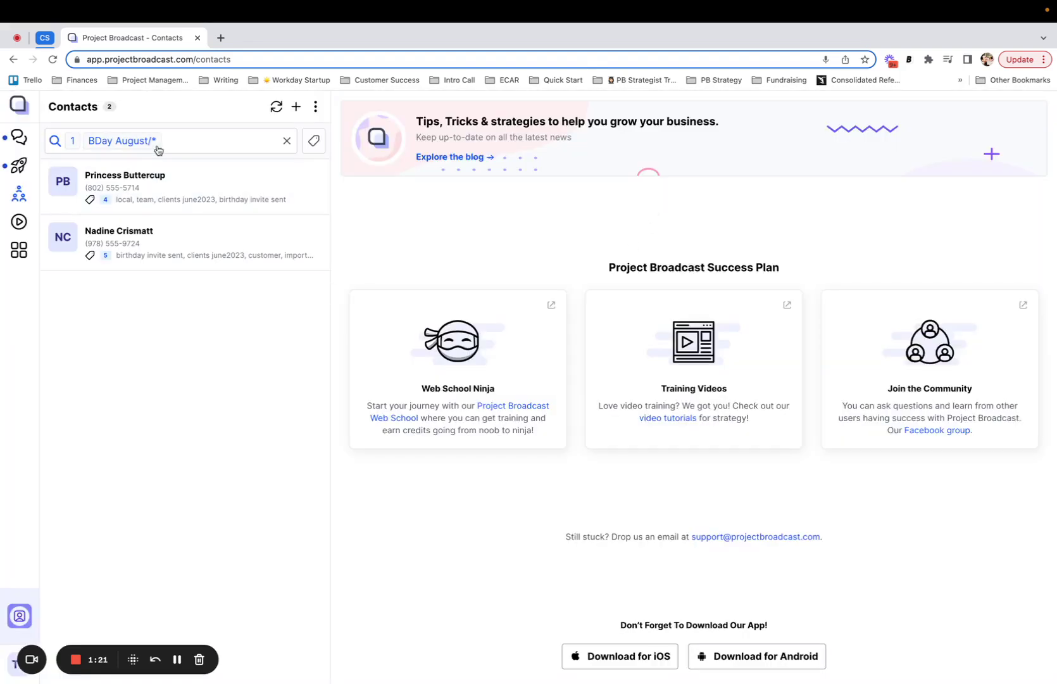
View the first matching contact's record, showing an August 1st birthday.
{"action": "left_click", "coordinate": [172, 189]}
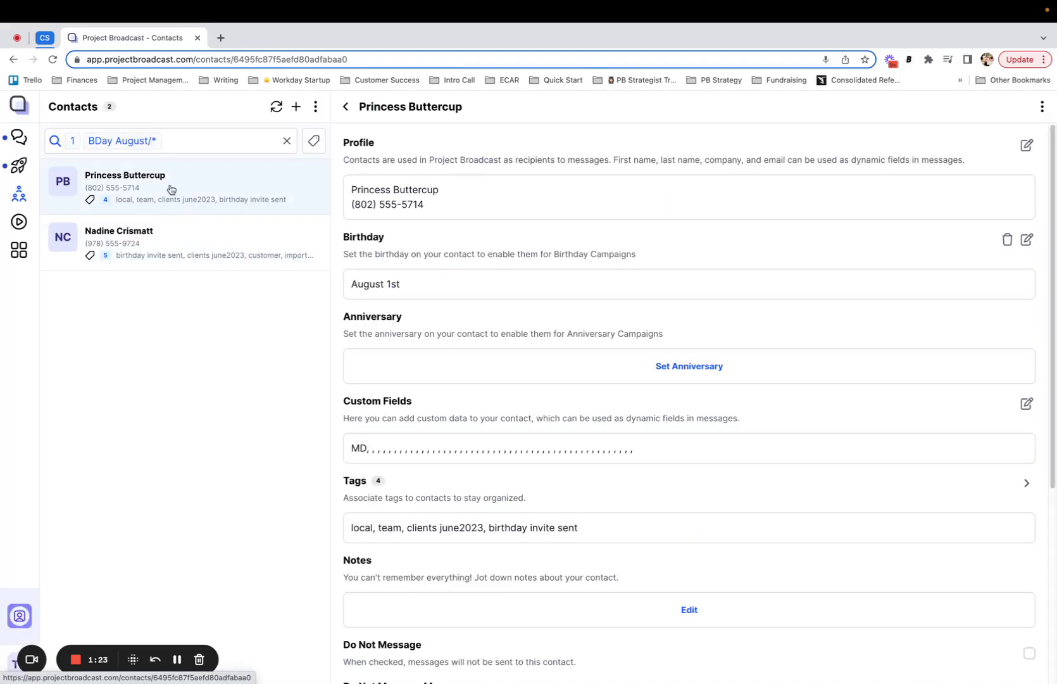
{"action": "left_click", "coordinate": [1042, 107]}
{"action": "left_click", "coordinate": [1043, 108]}
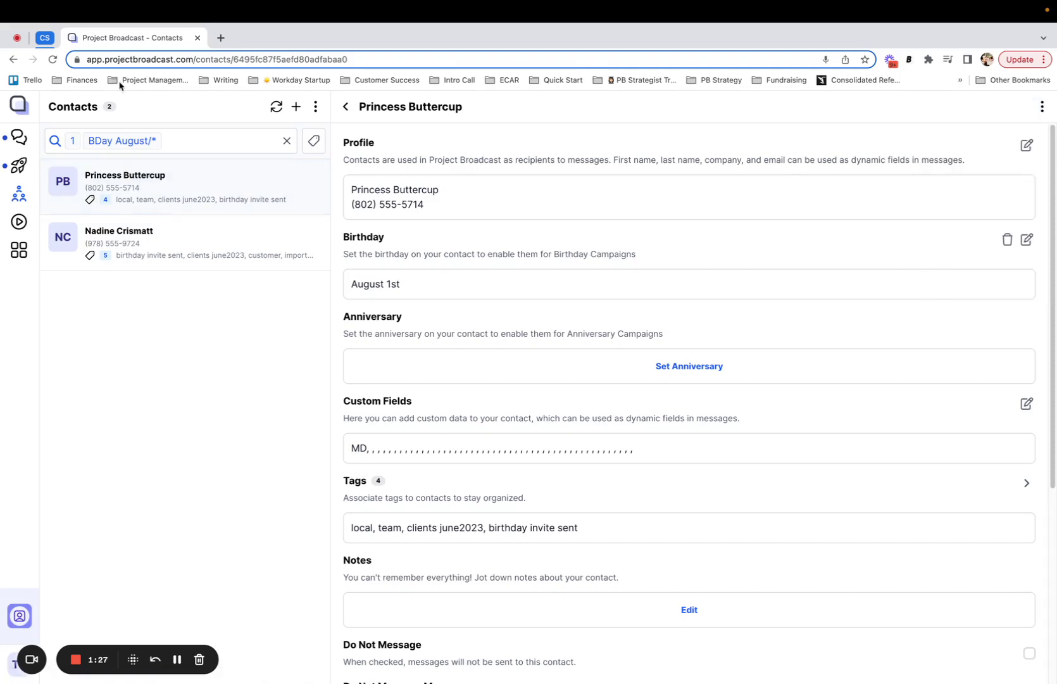
Clear the filter, search for Anniversary Month August, and view the single match with an August 11th anniversary.
{"action": "left_click", "coordinate": [288, 142]}
{"action": "left_click", "coordinate": [55, 142]}
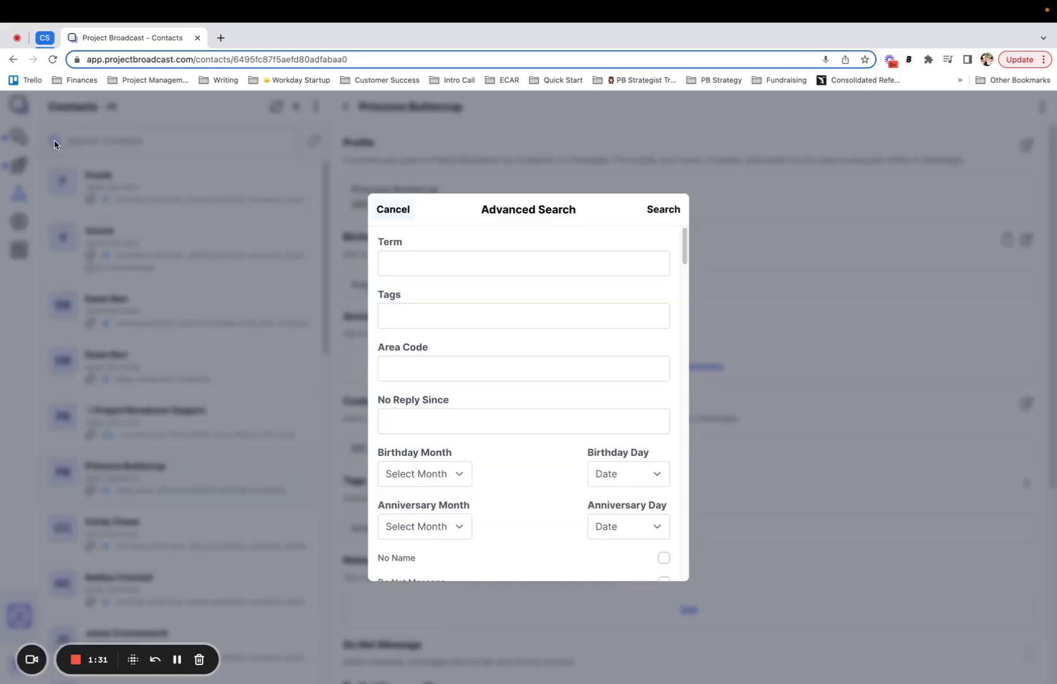
{"action": "left_click", "coordinate": [428, 530]}
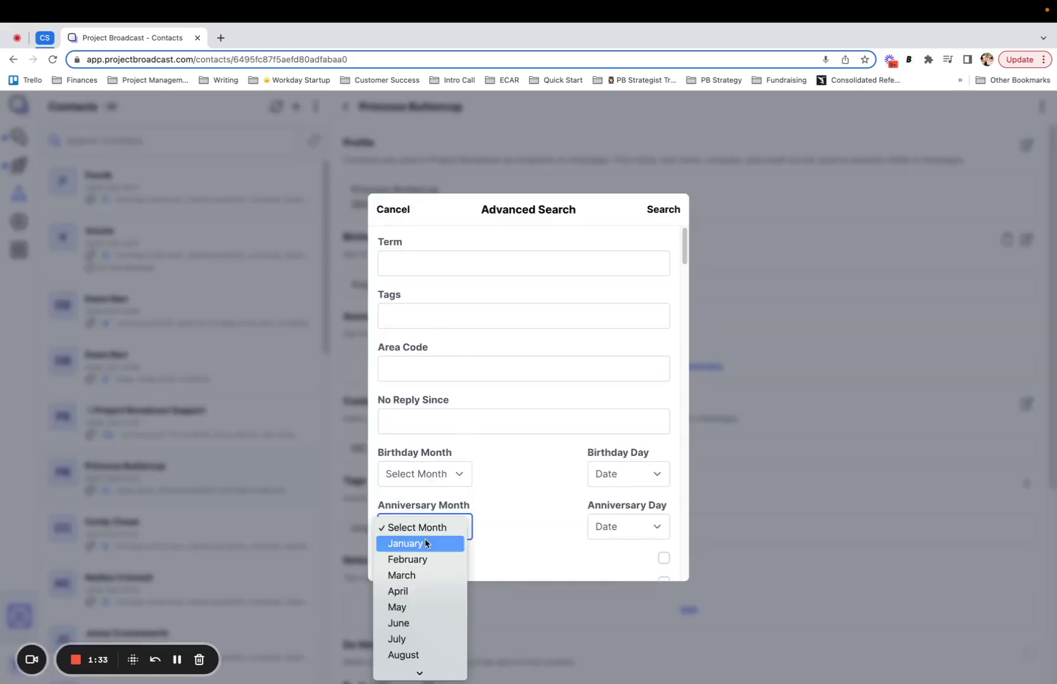
{"action": "left_click", "coordinate": [417, 653]}
{"action": "left_click", "coordinate": [669, 210]}
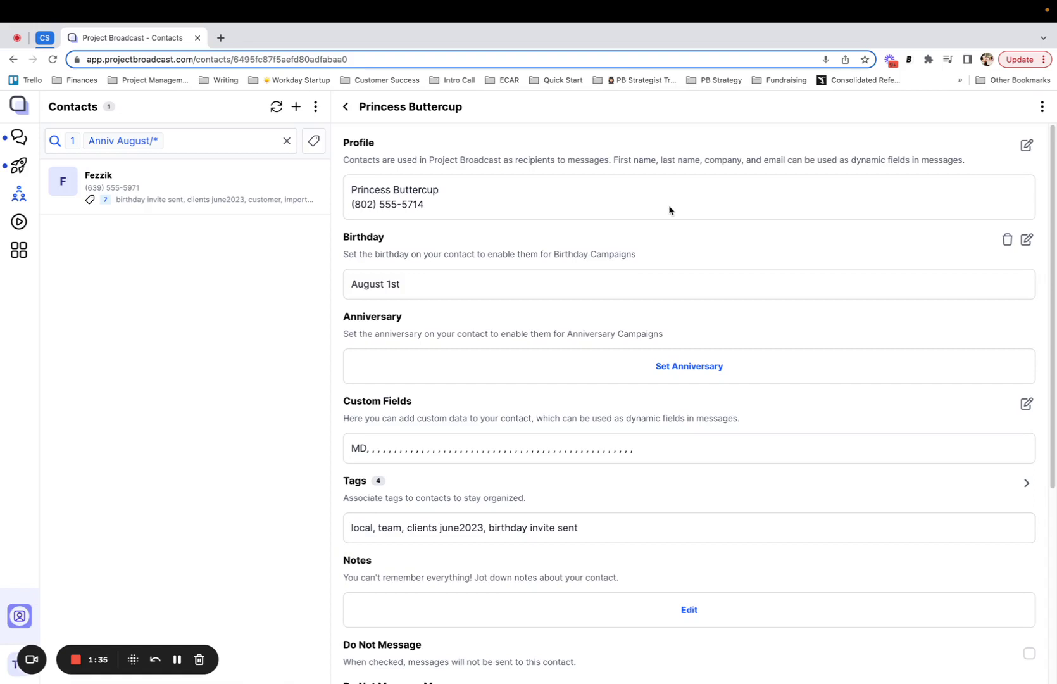
{"action": "left_click", "coordinate": [146, 204]}
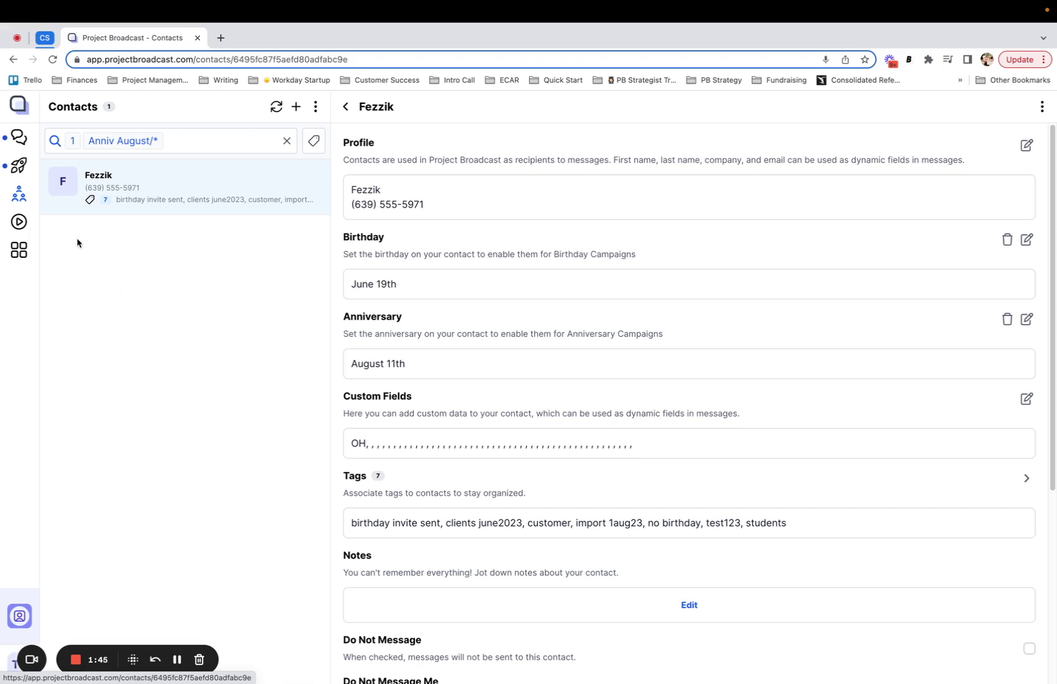
Create a new tag named 'august birthdays' in the Tags list.
{"action": "mouse_move", "coordinate": [19, 193]}
{"action": "left_click", "coordinate": [55, 270]}
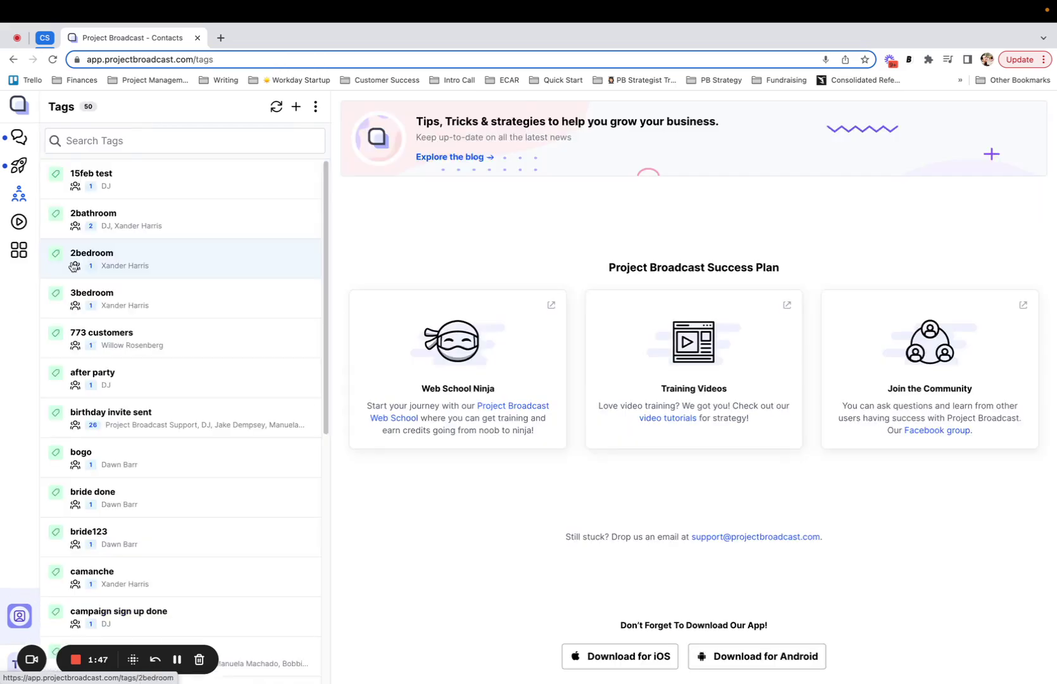
{"action": "left_click", "coordinate": [295, 106]}
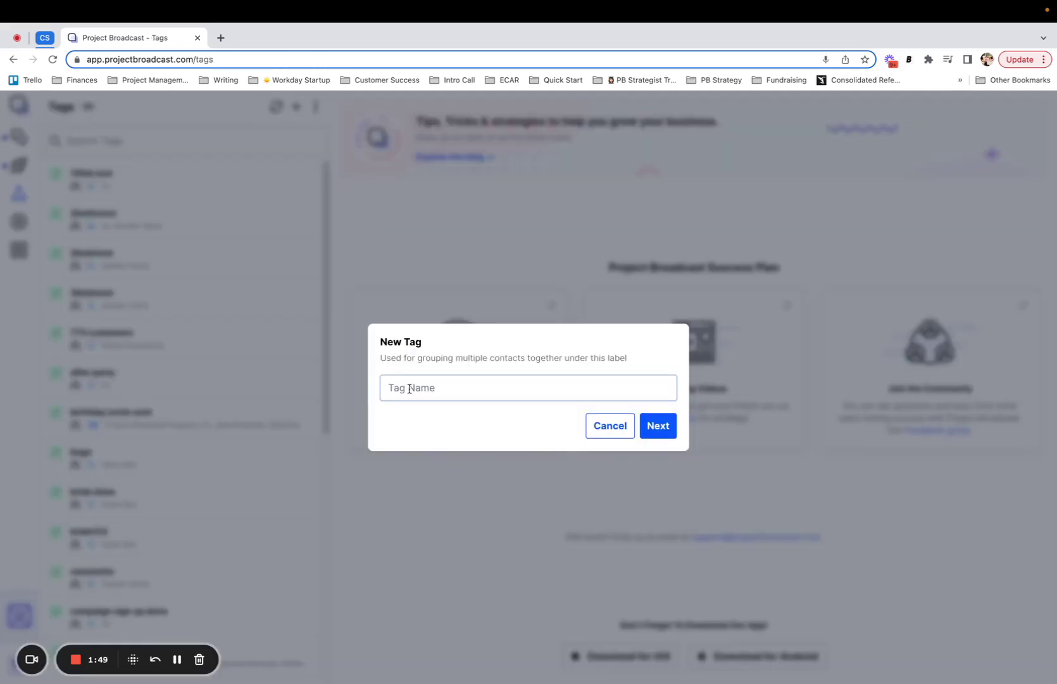
{"action": "type", "text": "august b"}
{"action": "type", "text": "irthdays"}
{"action": "key", "text": "Return"}
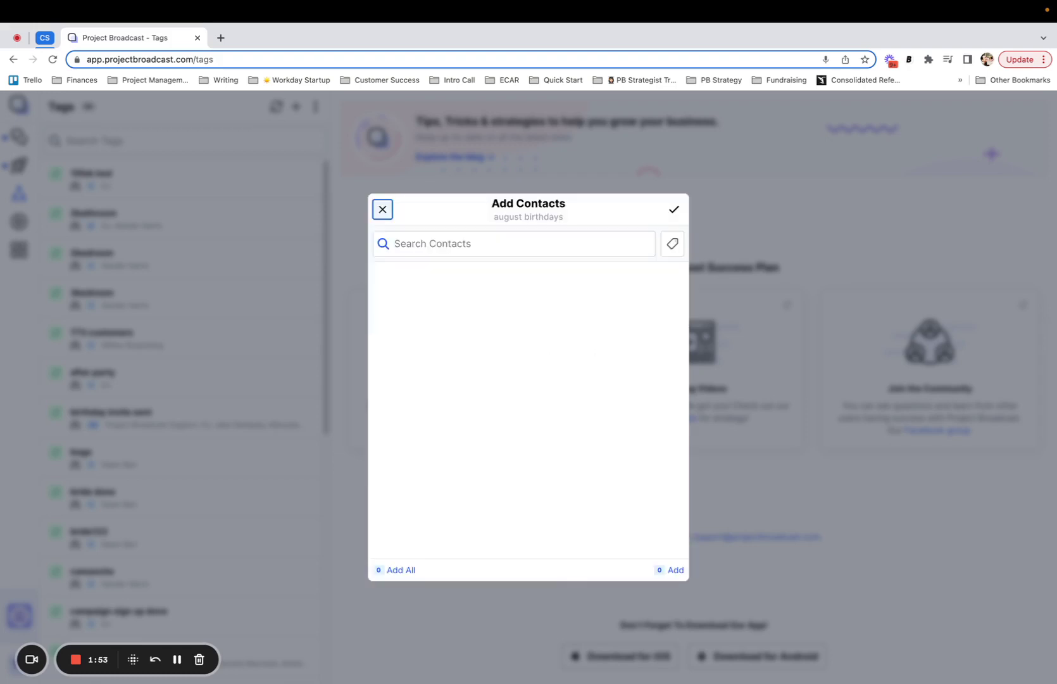
{"action": "left_click", "coordinate": [383, 247]}
{"action": "left_click", "coordinate": [431, 477]}
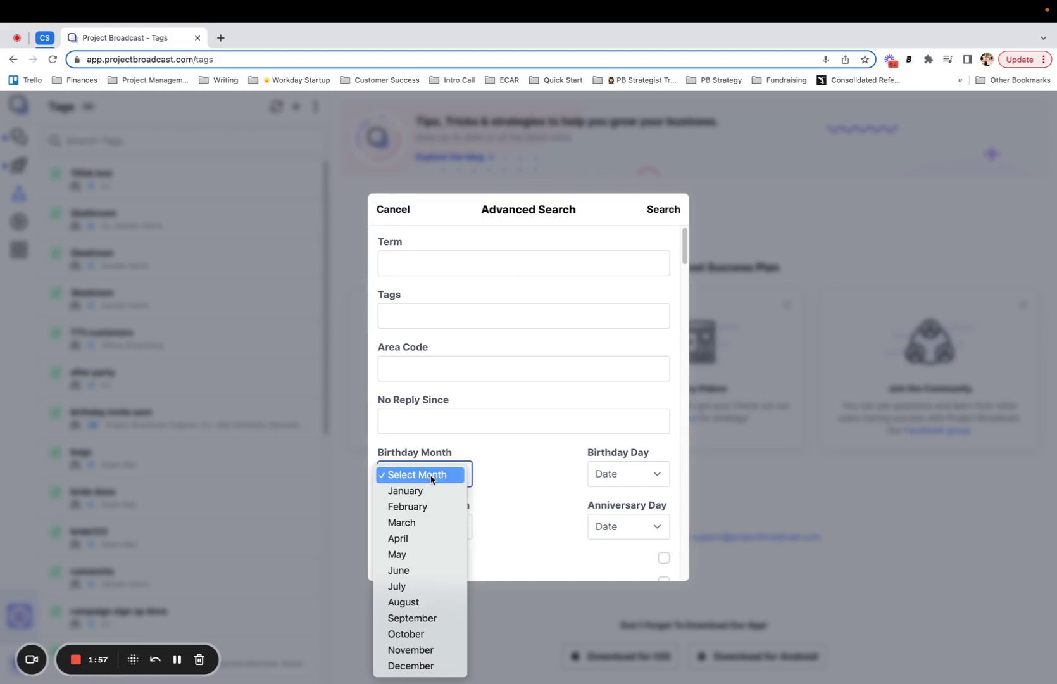
{"action": "left_click", "coordinate": [420, 602]}
{"action": "left_click", "coordinate": [669, 209]}
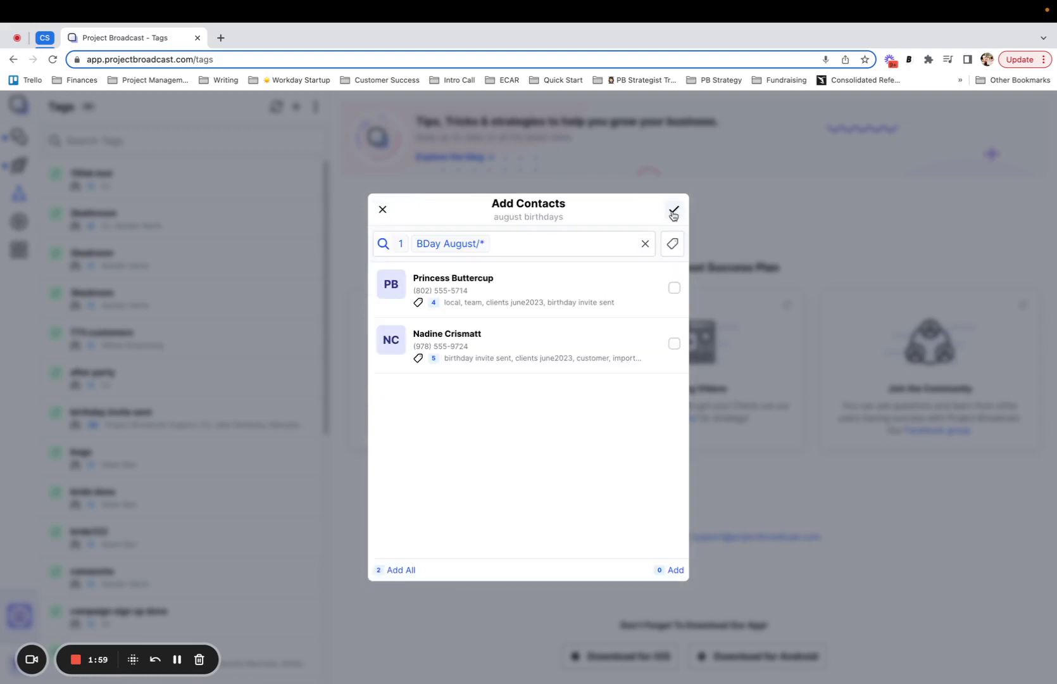
{"action": "left_click", "coordinate": [401, 570]}
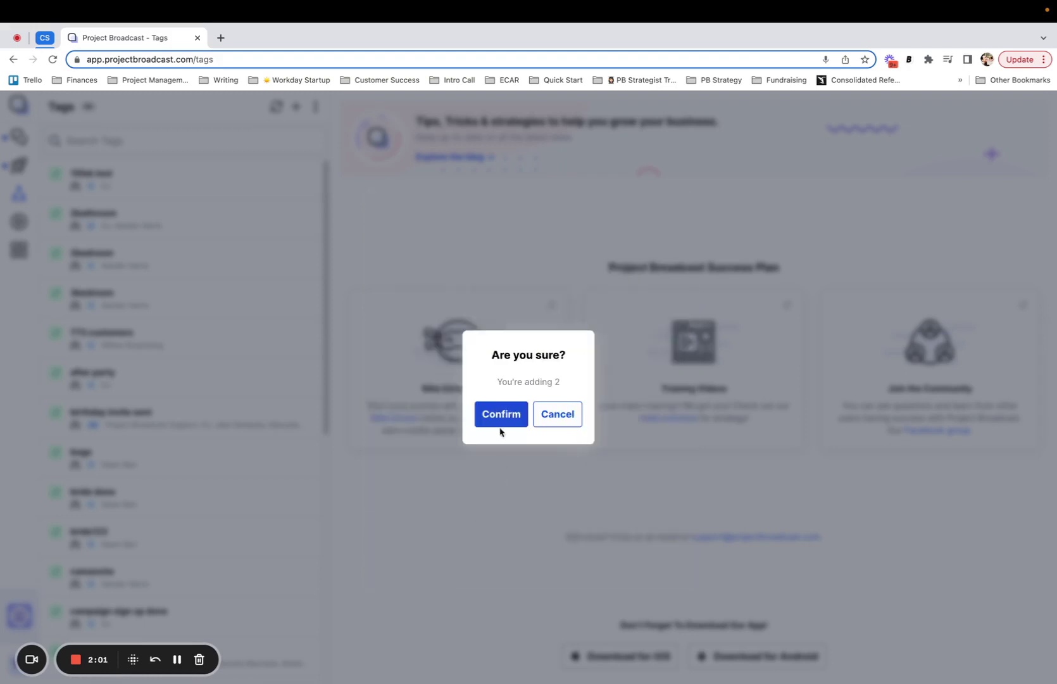
{"action": "left_click", "coordinate": [501, 430]}
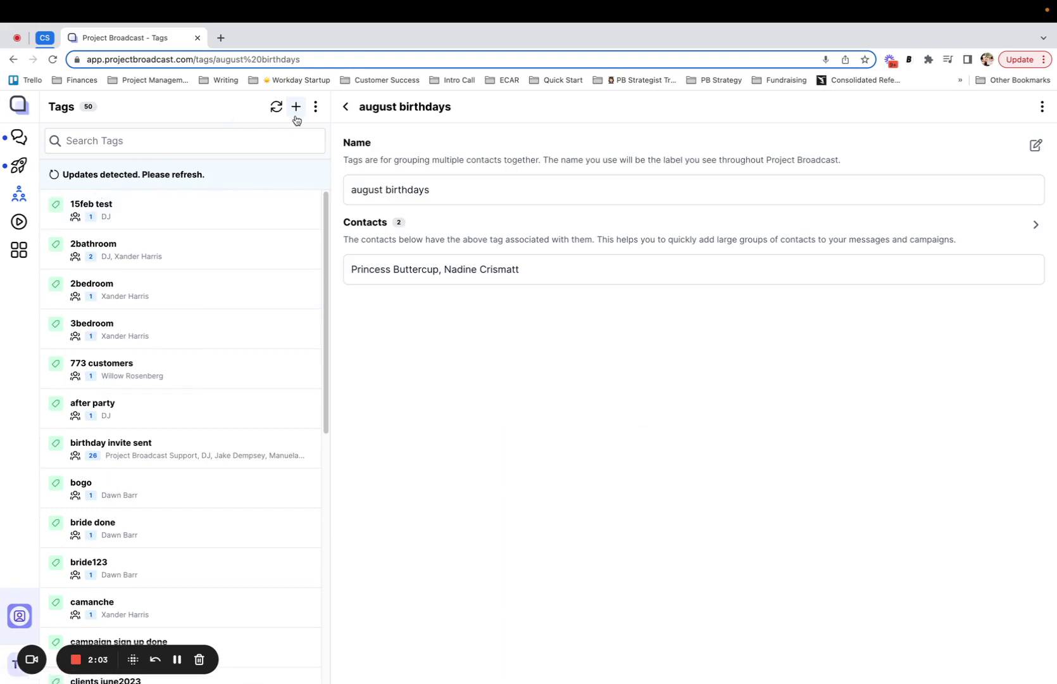
Create a new tag named 'august anniverseries', correcting typos along the way.
{"action": "left_click", "coordinate": [296, 106]}
{"action": "type", "text": "aug"}
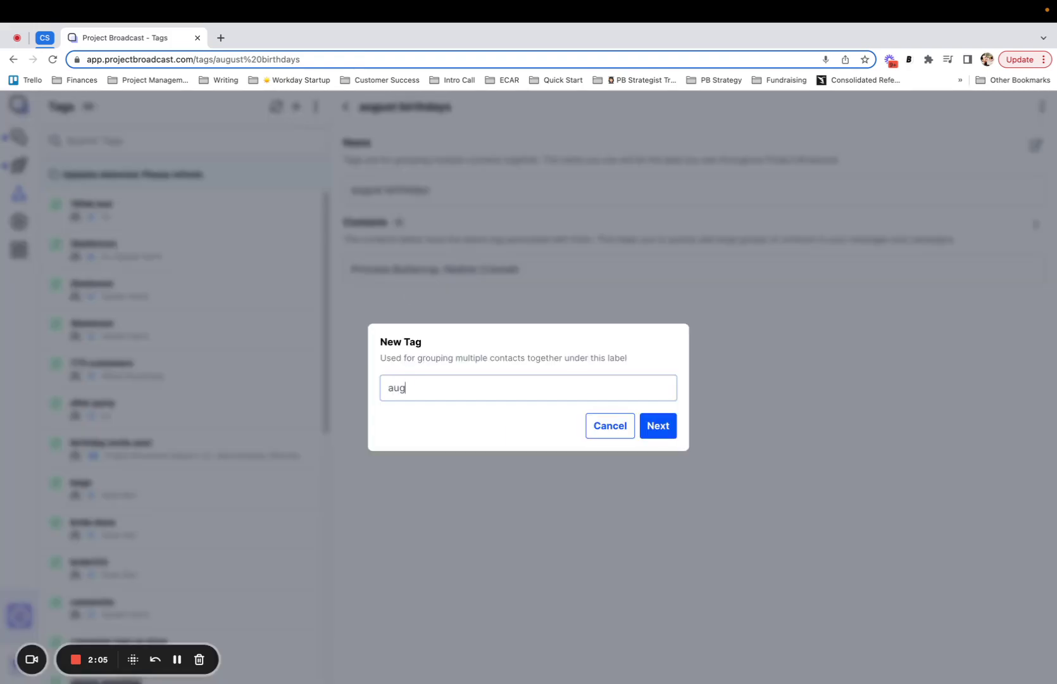
{"action": "type", "text": "ust annivers"}
{"action": "type", "text": "ary"}
{"action": "key", "text": "BackSpace"}
{"action": "key", "text": "BackSpace"}
{"action": "key", "text": "BackSpace"}
{"action": "type", "text": "e"}
{"action": "type", "text": "r"}
{"action": "key", "text": "BackSpace"}
{"action": "key", "text": "BackSpace"}
{"action": "type", "text": "aries"}
{"action": "key", "text": "Escape"}
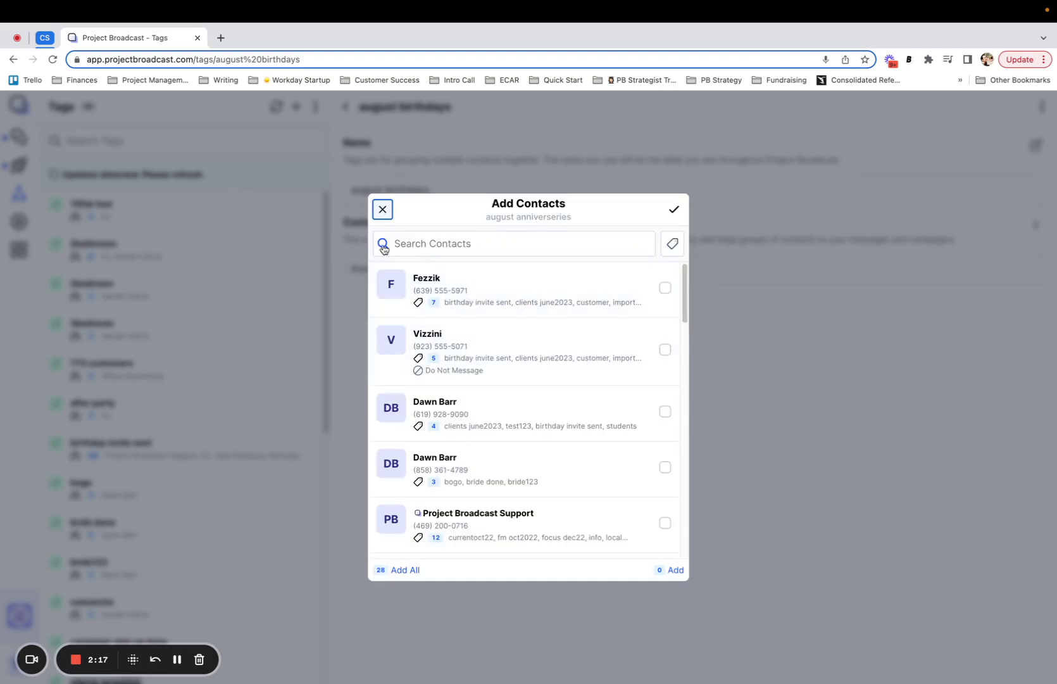
Add all August-anniversary contacts, just Fezzik, to the tag via Advanced Search.
{"action": "left_click", "coordinate": [382, 244]}
{"action": "left_click", "coordinate": [427, 529]}
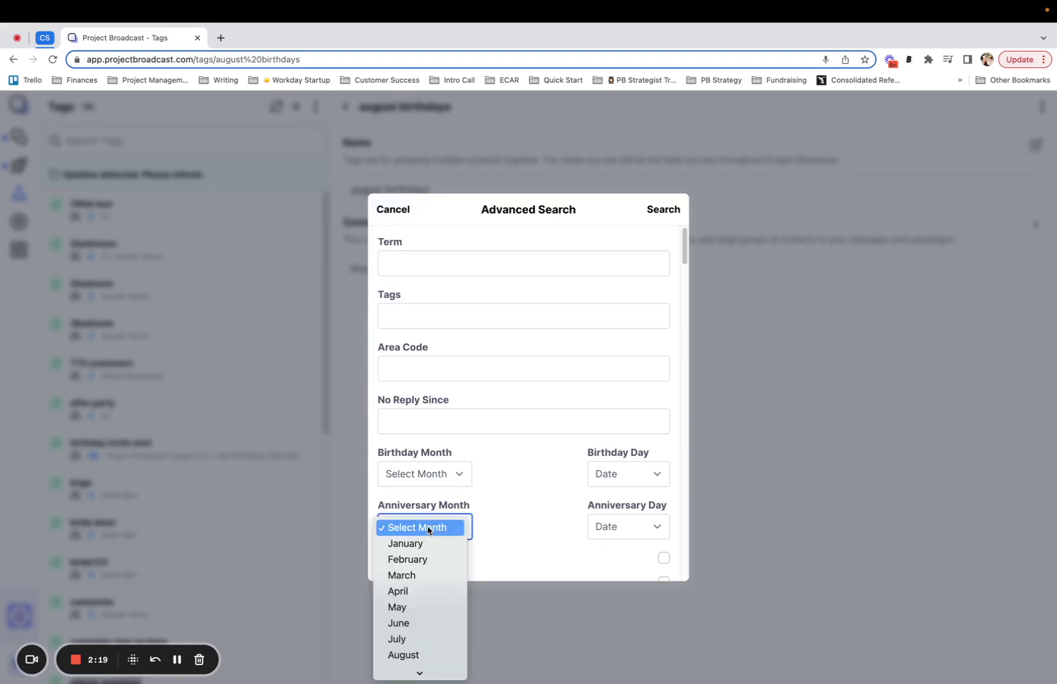
{"action": "left_click", "coordinate": [403, 655]}
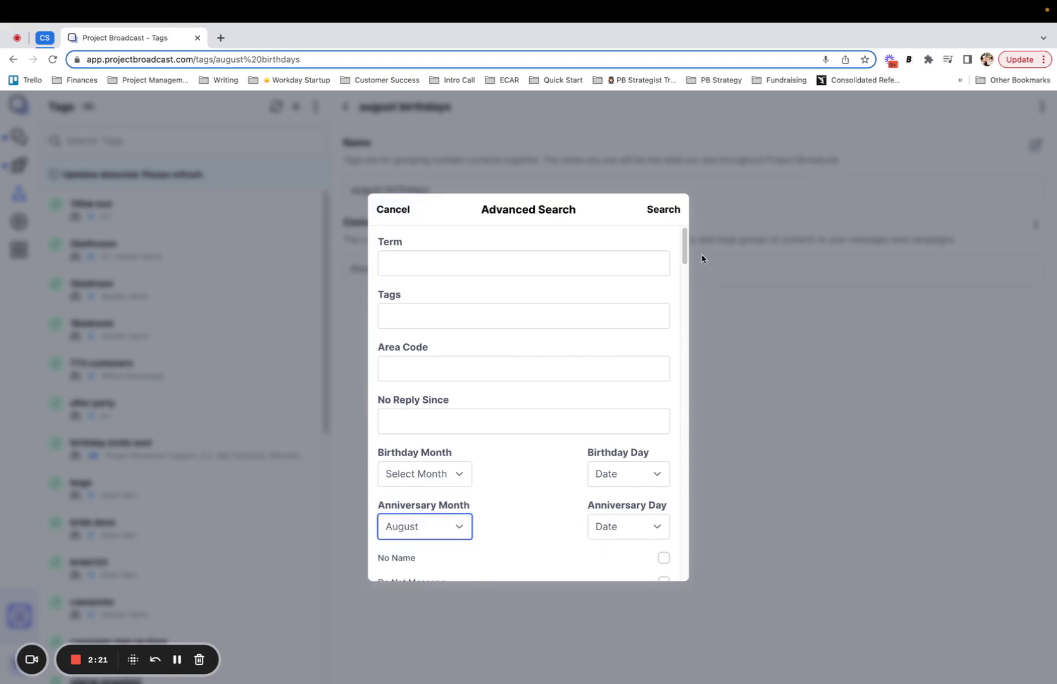
{"action": "left_click", "coordinate": [657, 210]}
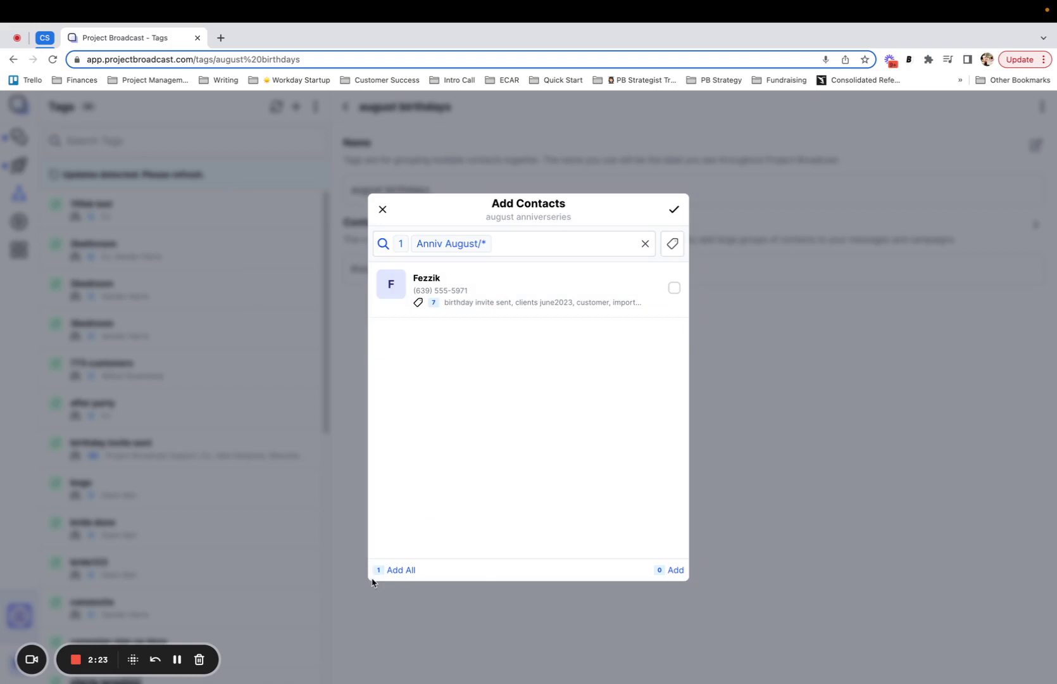
{"action": "left_click", "coordinate": [395, 571]}
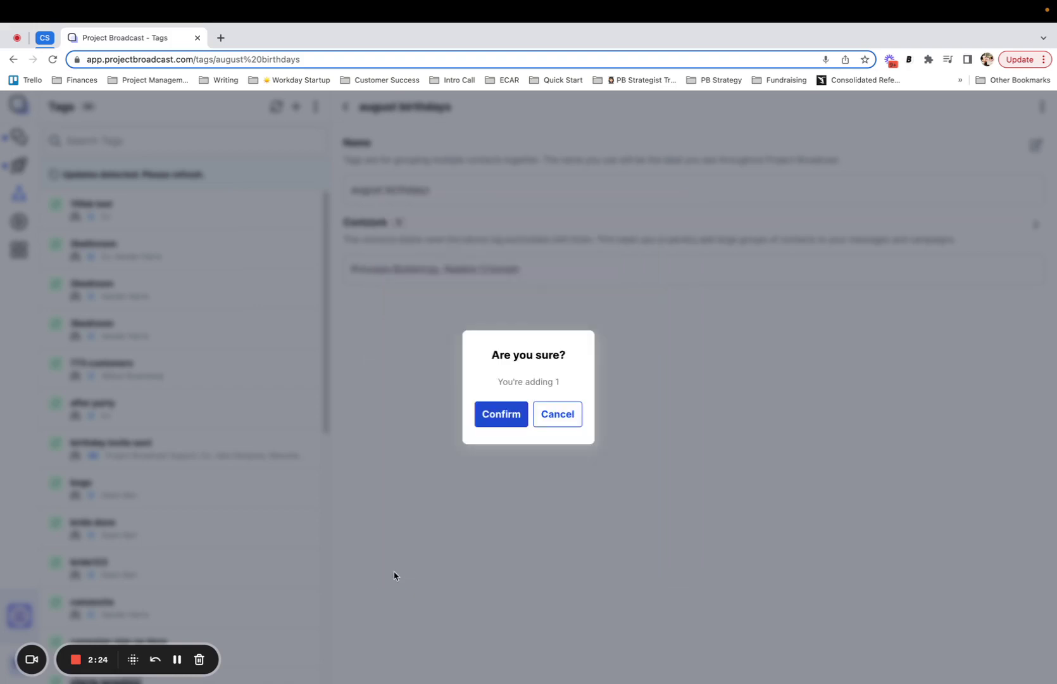
{"action": "left_click", "coordinate": [498, 418]}
{"action": "mouse_move", "coordinate": [19, 247]}
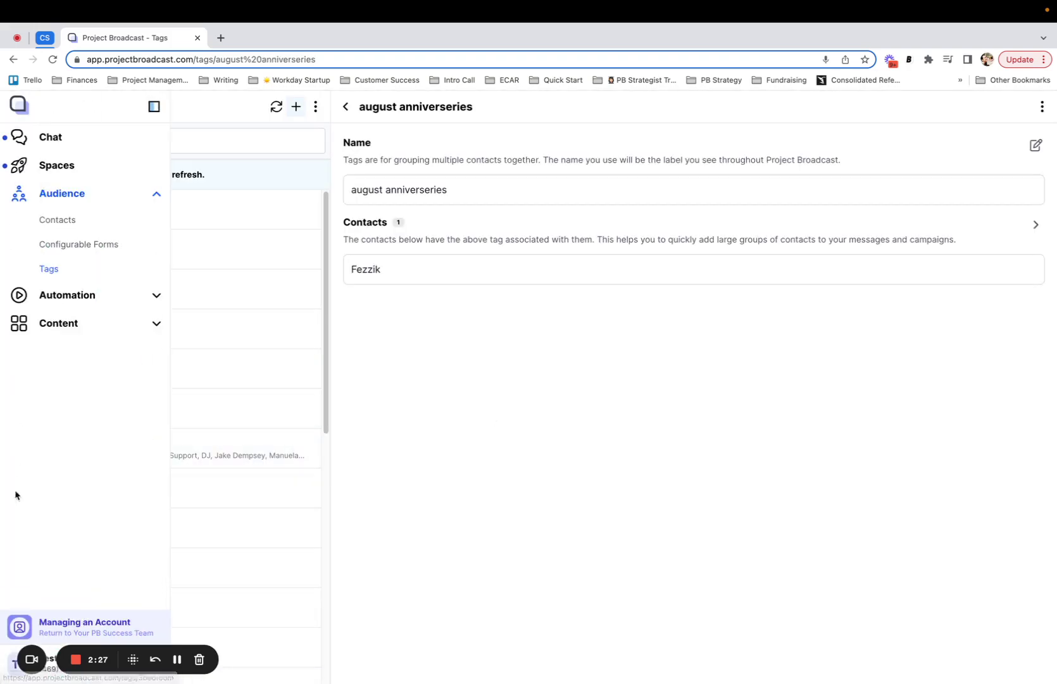
Start Export Contacts from the Contacts menu, choosing Export Selected Contacts.
{"action": "left_click", "coordinate": [58, 220]}
{"action": "left_click", "coordinate": [316, 107]}
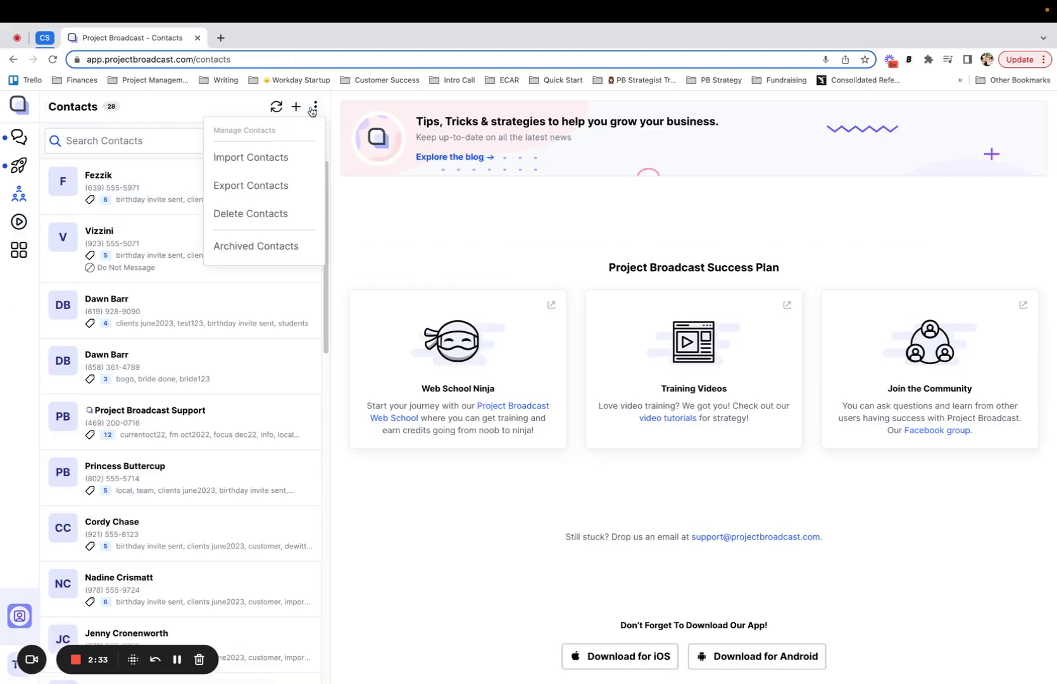
{"action": "left_click", "coordinate": [272, 184]}
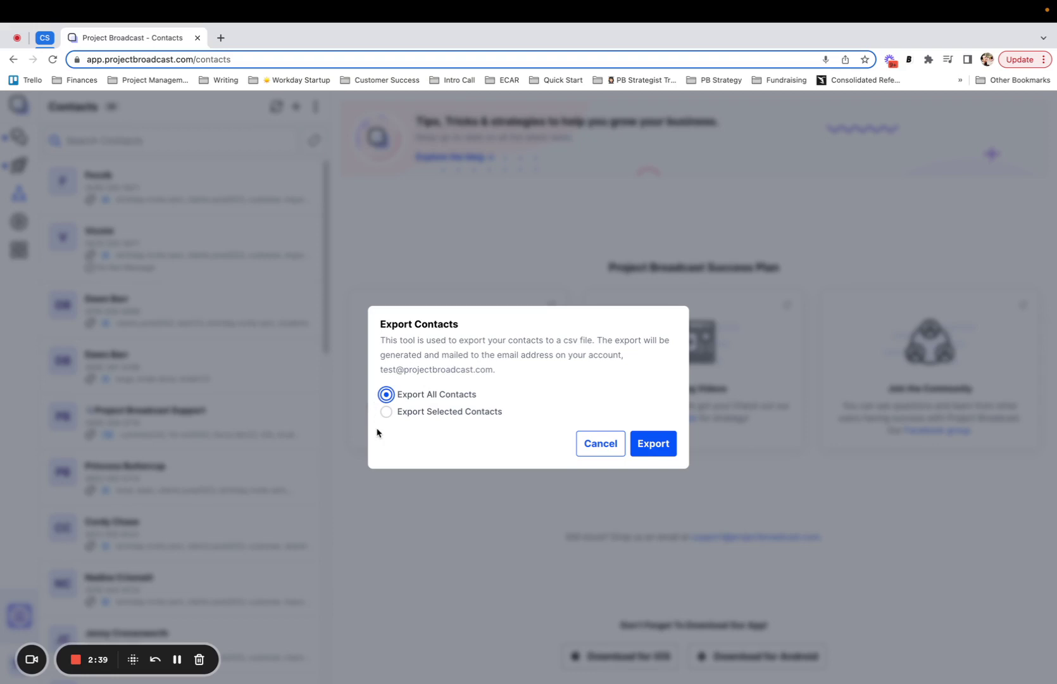
{"action": "left_click", "coordinate": [386, 413]}
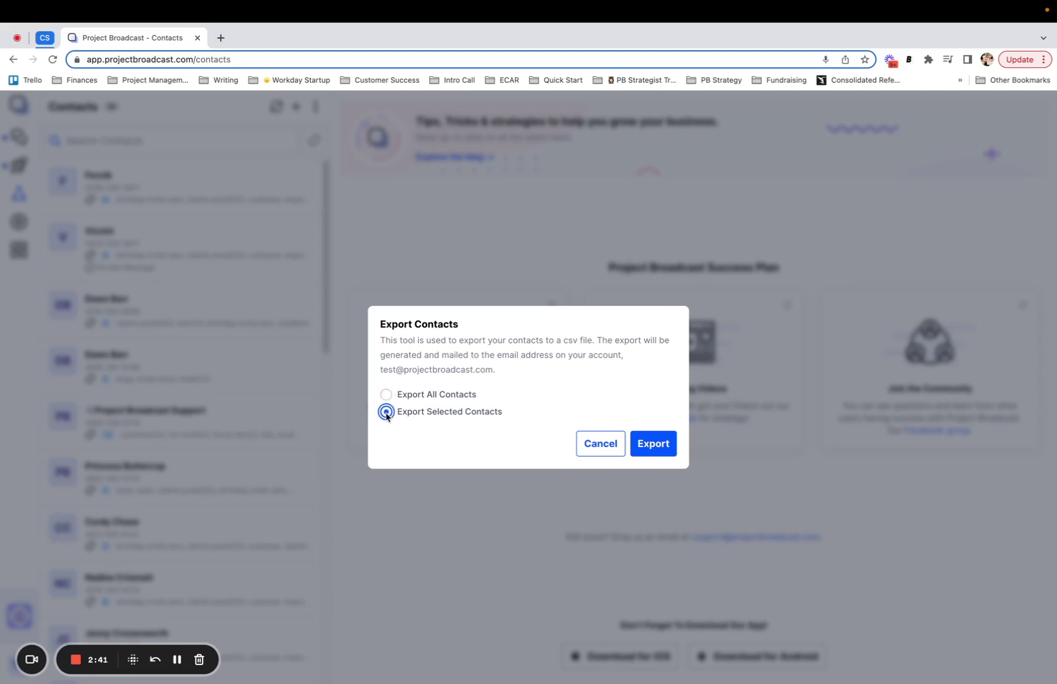
{"action": "left_click", "coordinate": [664, 447]}
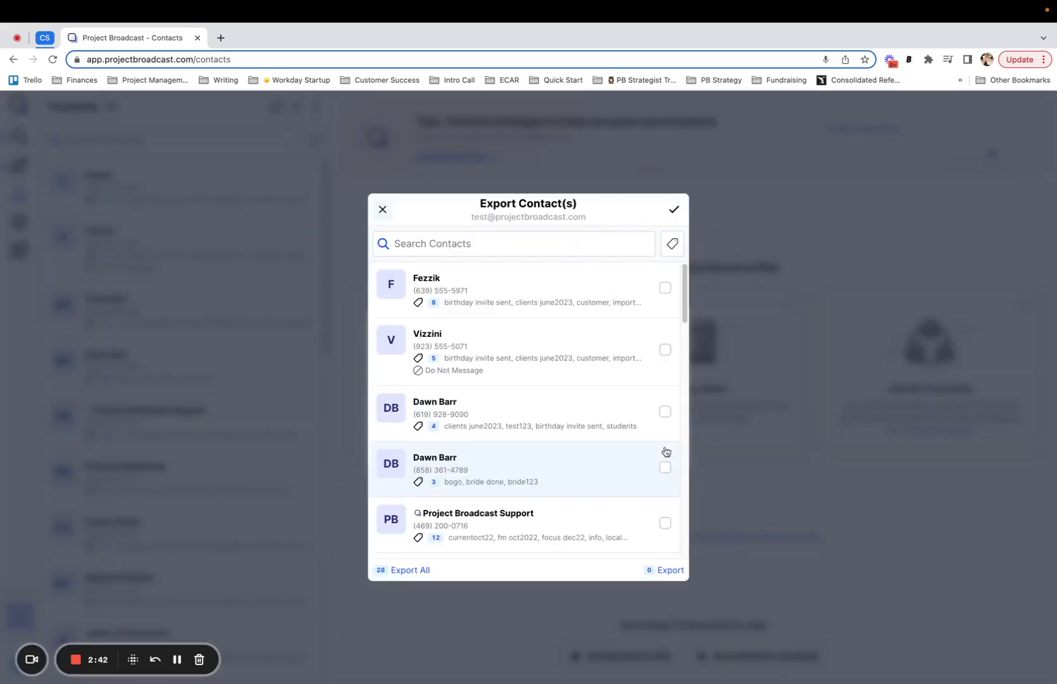
{"action": "left_click", "coordinate": [673, 246]}
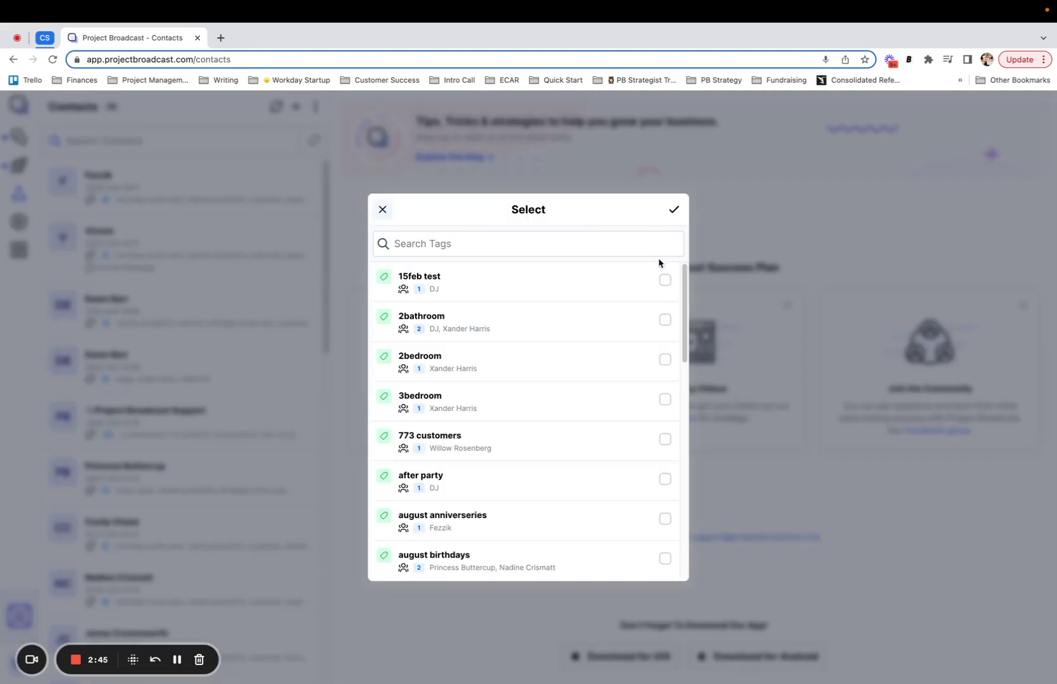
{"action": "left_click", "coordinate": [453, 244]}
{"action": "type", "text": "augu"}
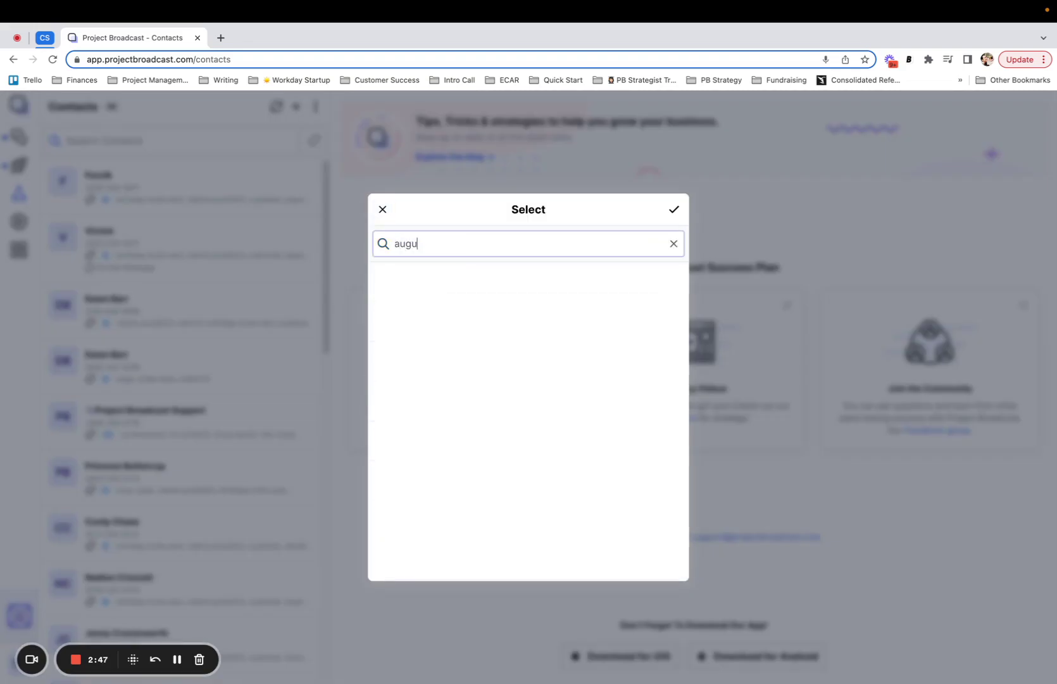
{"action": "left_click", "coordinate": [430, 278]}
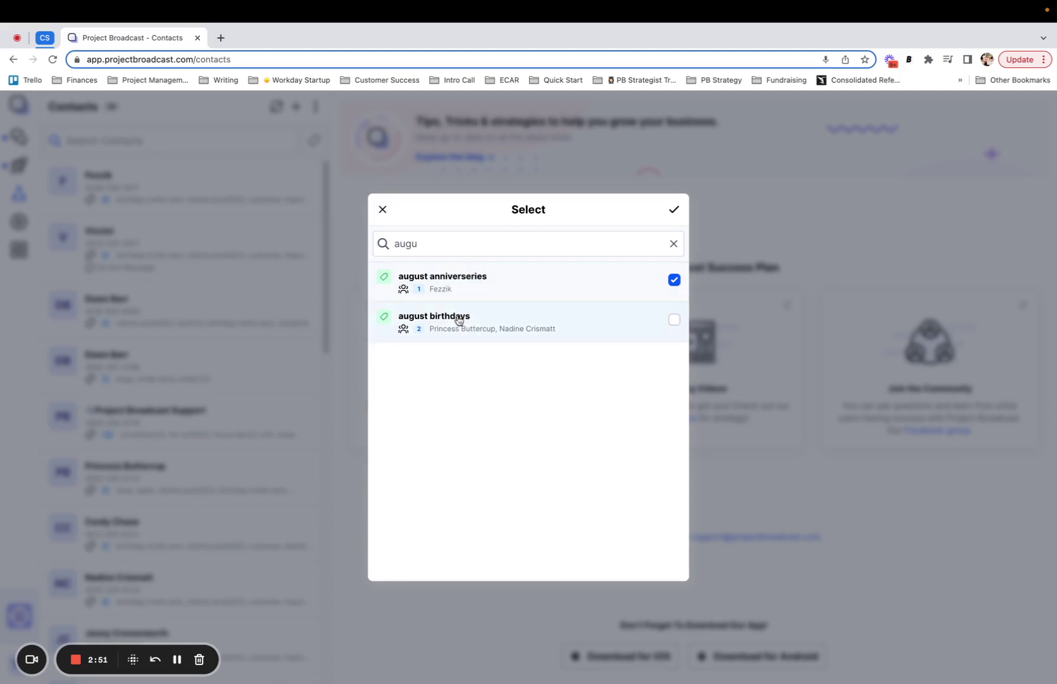
{"action": "left_click", "coordinate": [459, 320]}
{"action": "left_click", "coordinate": [675, 210]}
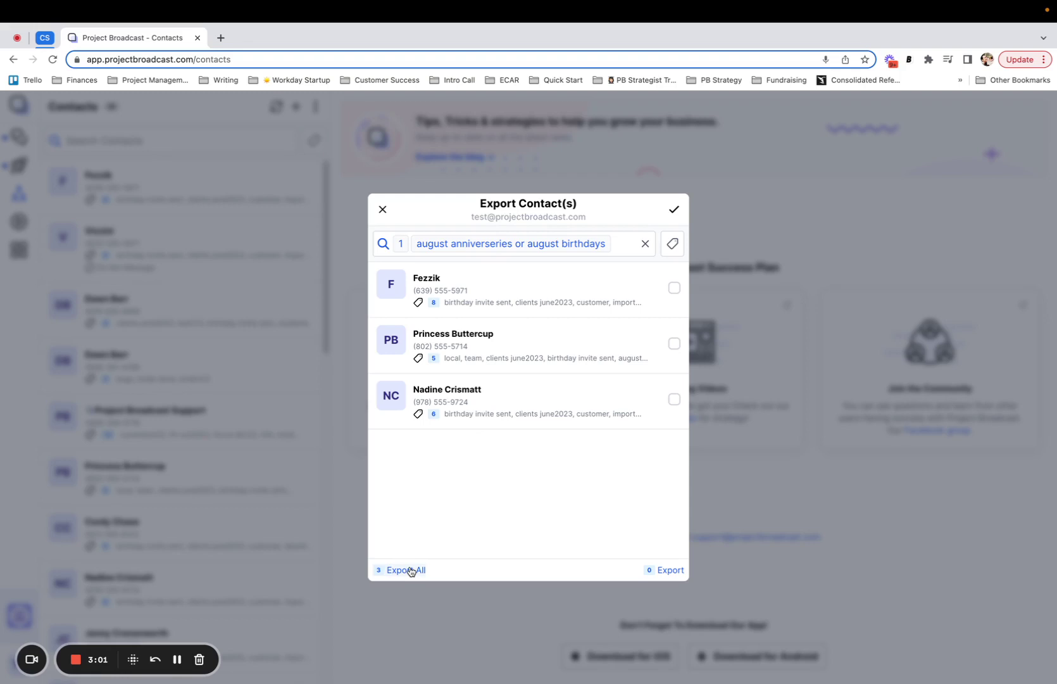
Choose Export All for the three filtered contacts, bringing up the confirmation.
{"action": "left_click", "coordinate": [411, 570]}
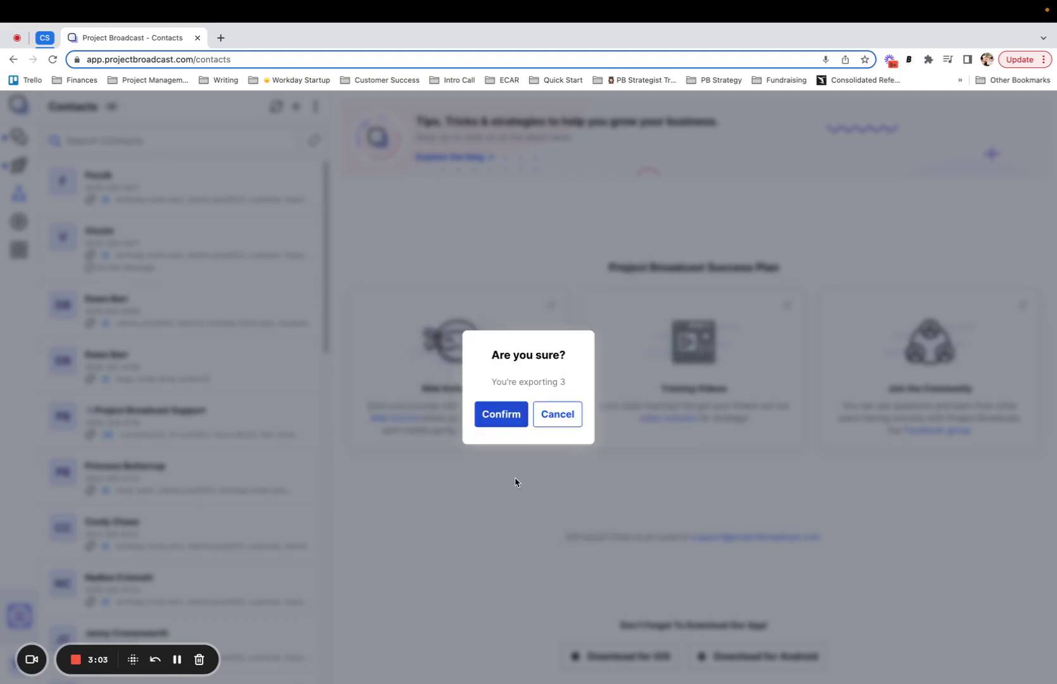